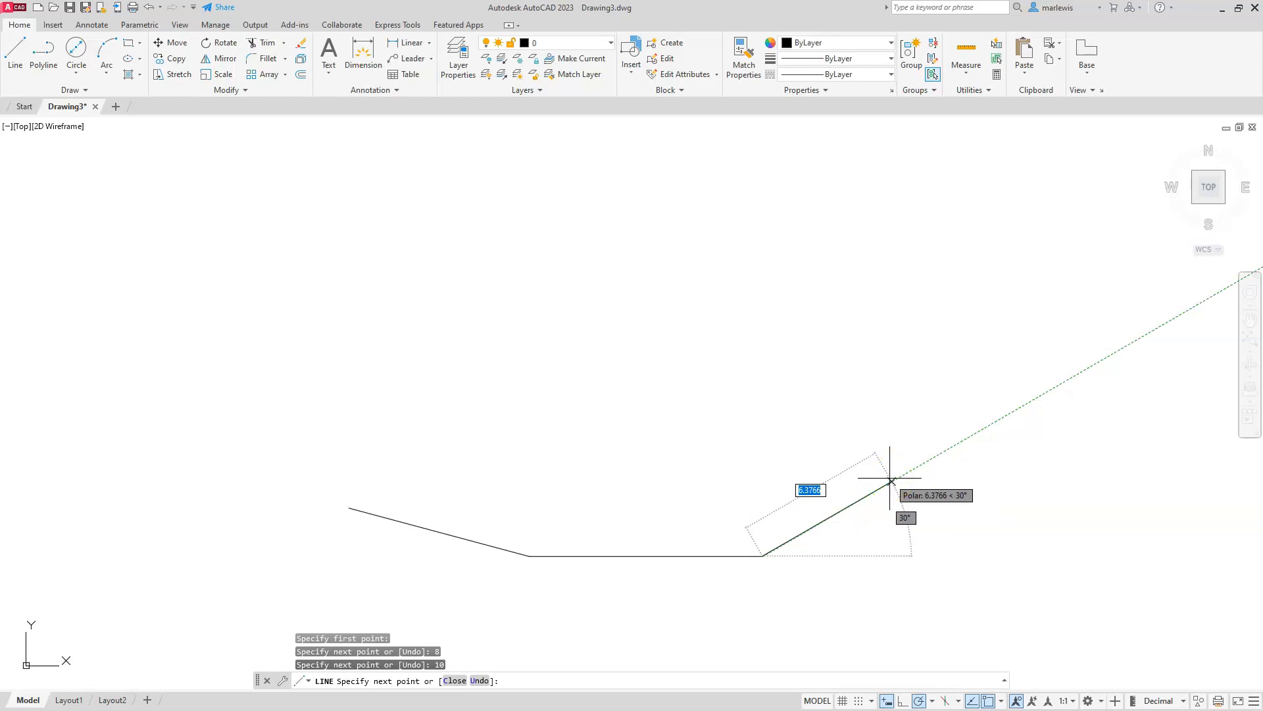
Step: Draw a 15-unit line segment at 30° up from the right end of the 10-unit horizontal line
{"action": "type", "text": "15"}
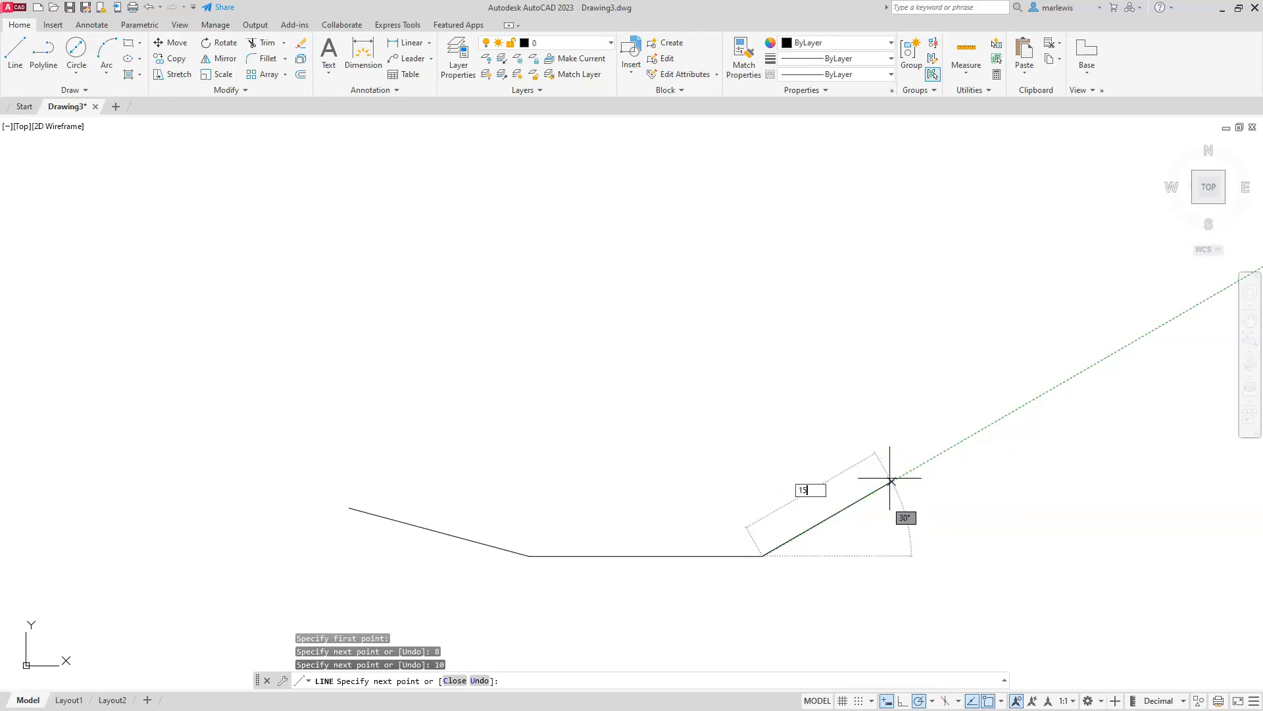
{"action": "key", "text": "Return"}
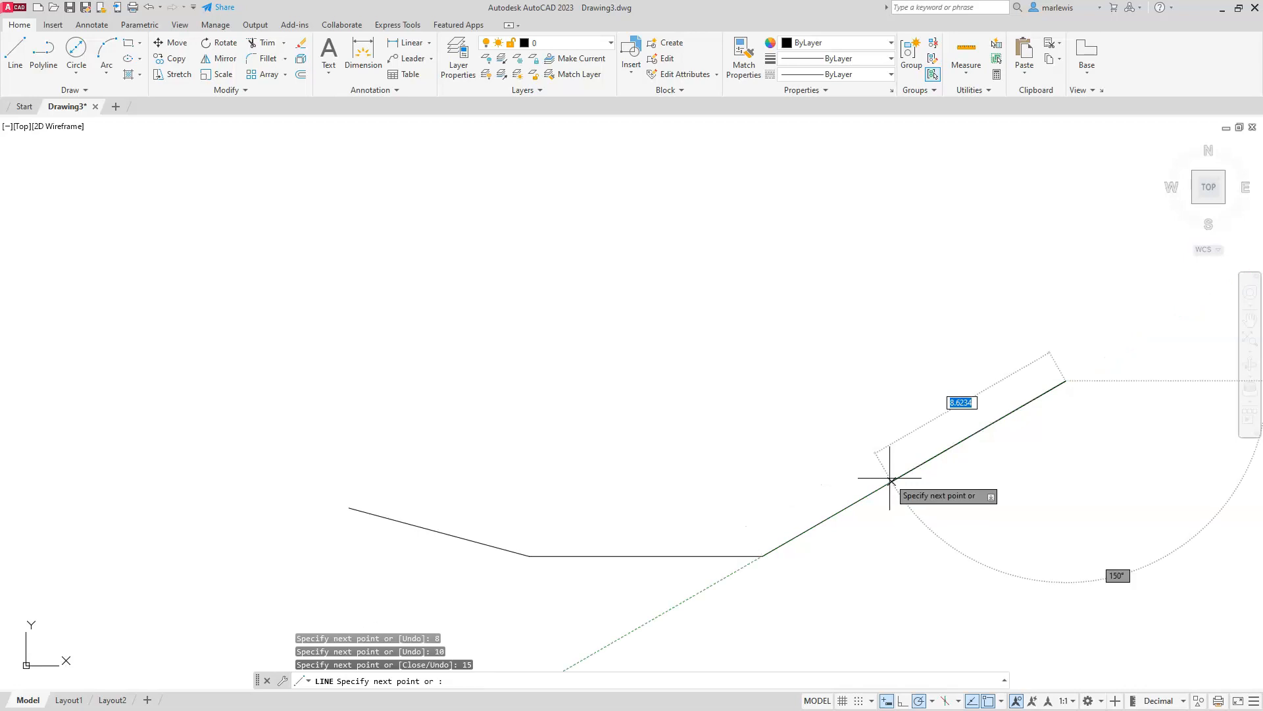
{"action": "mouse_move", "coordinate": [879, 462]}
{"action": "middle_mouse_down"}
{"action": "mouse_move", "coordinate": [891, 452]}
{"action": "mouse_move", "coordinate": [767, 610]}
{"action": "middle_mouse_up"}
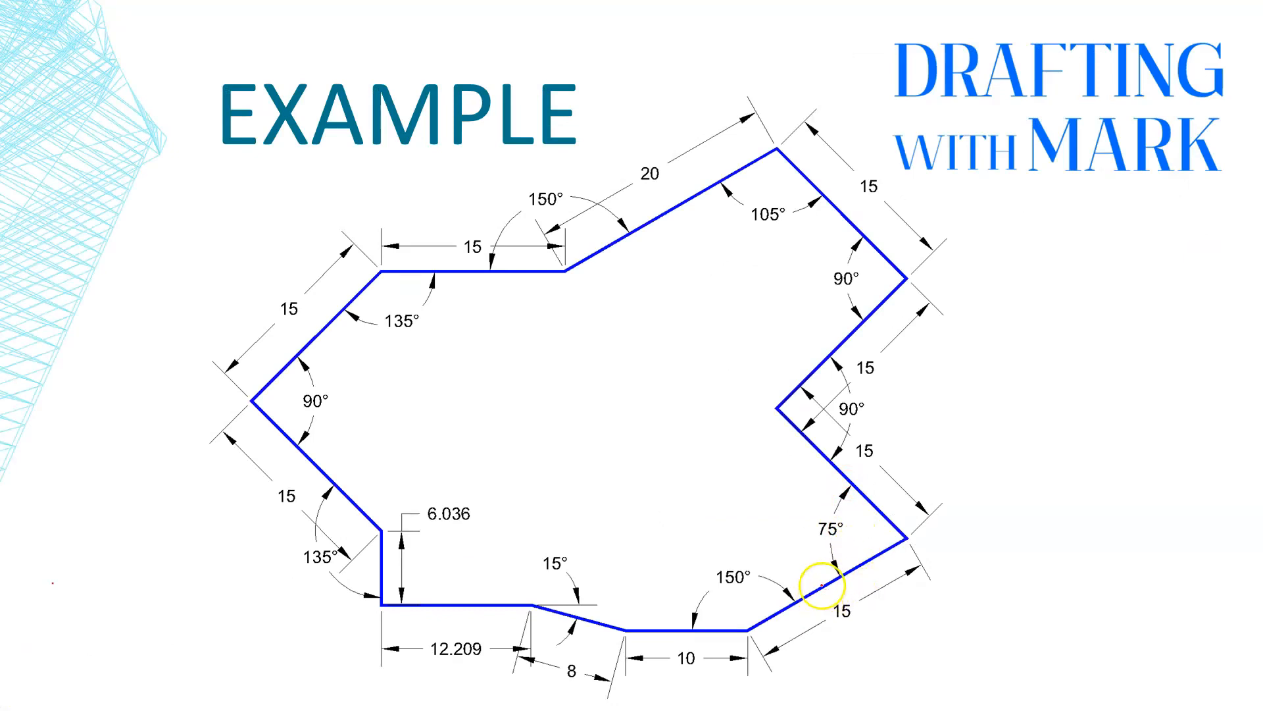
{"action": "left_click_drag", "start_coordinate": [927, 523], "coordinate": [980, 482]}
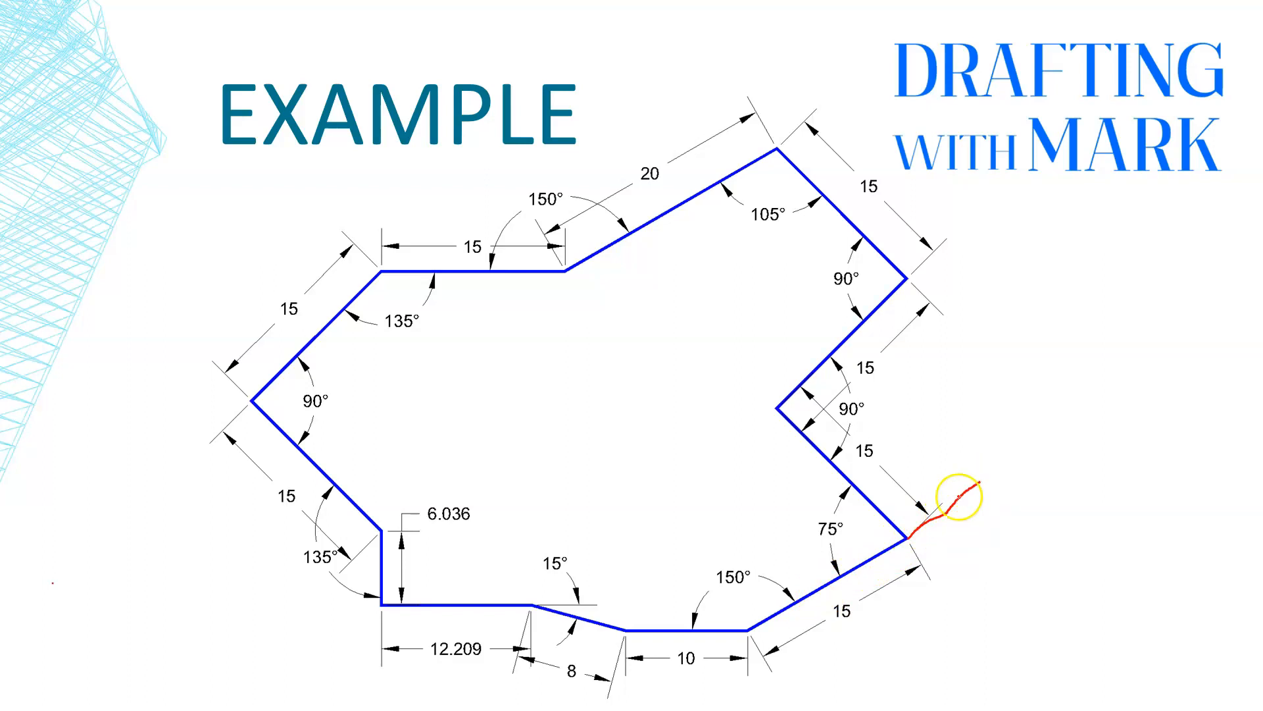
{"action": "mouse_move", "coordinate": [908, 535]}
{"action": "left_mouse_down"}
{"action": "mouse_move", "coordinate": [864, 456]}
{"action": "mouse_move", "coordinate": [853, 477]}
{"action": "mouse_move", "coordinate": [907, 432]}
{"action": "mouse_move", "coordinate": [920, 438]}
{"action": "mouse_move", "coordinate": [929, 414]}
{"action": "left_mouse_up"}
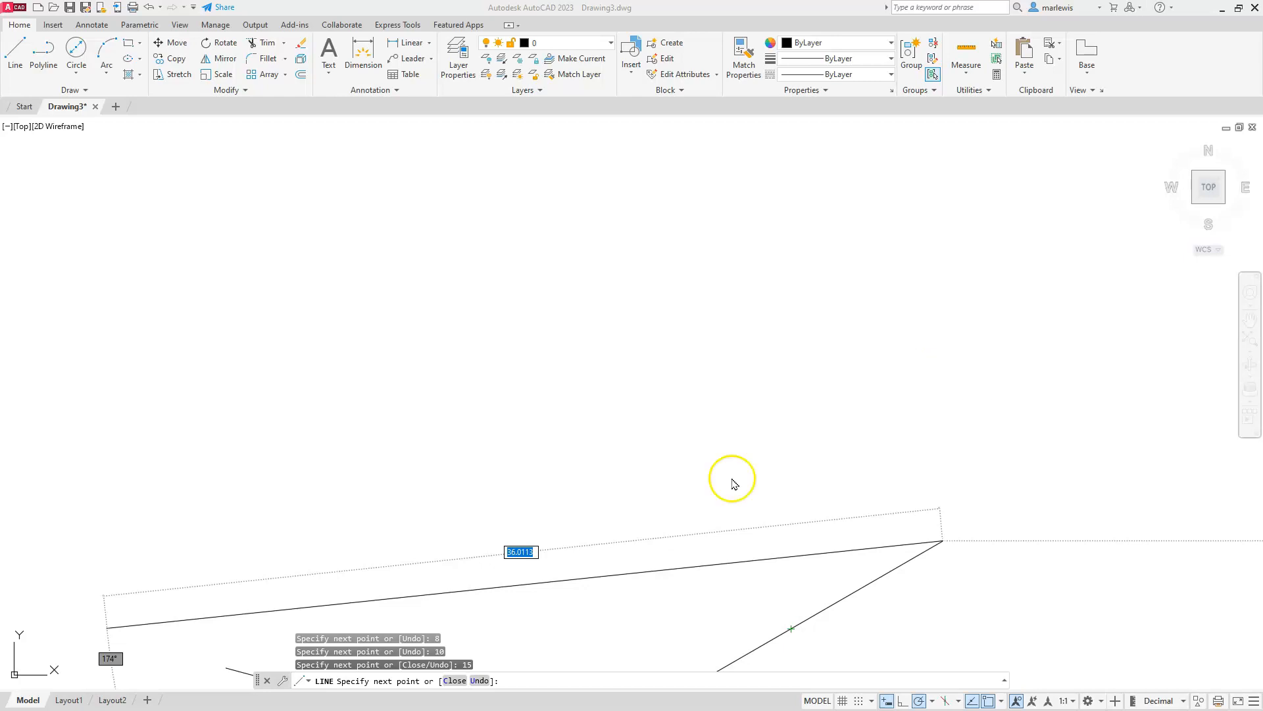
Step: Continue the outline with a 15-unit line segment at a polar angle of 135°, heading up and left
{"action": "left_click", "coordinate": [699, 451]}
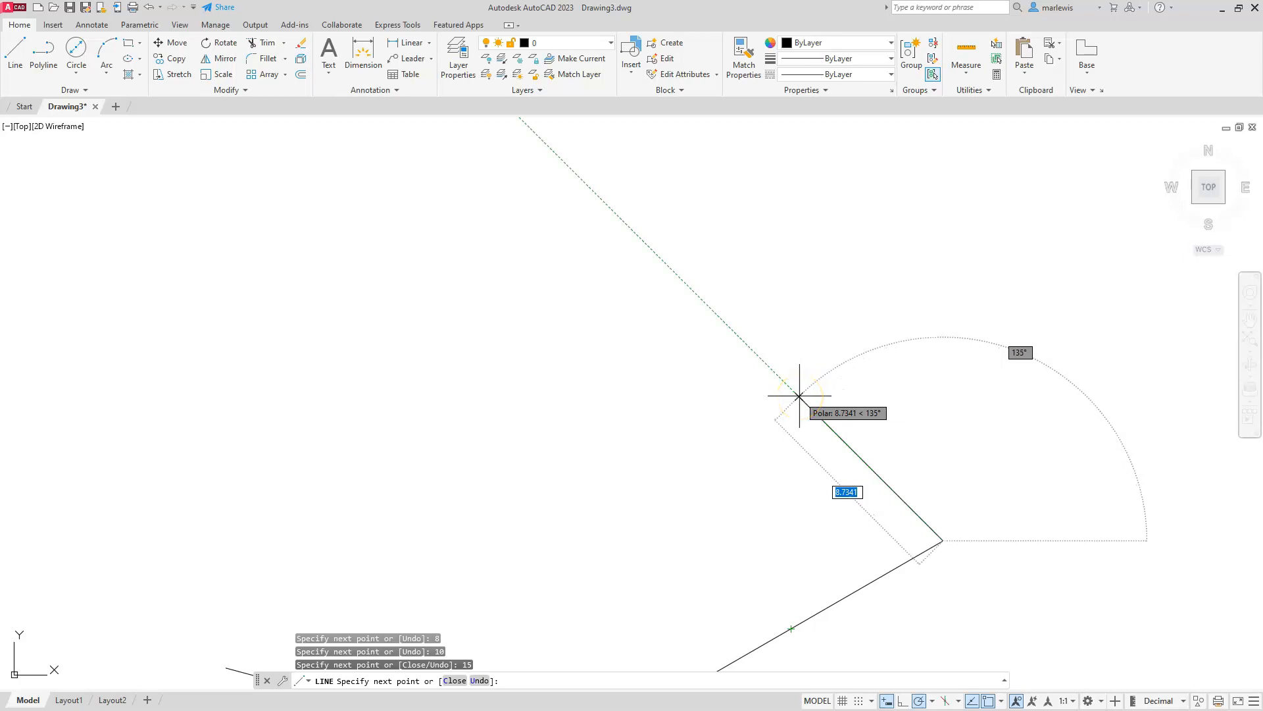
{"action": "type", "text": "15"}
{"action": "key", "text": "Return"}
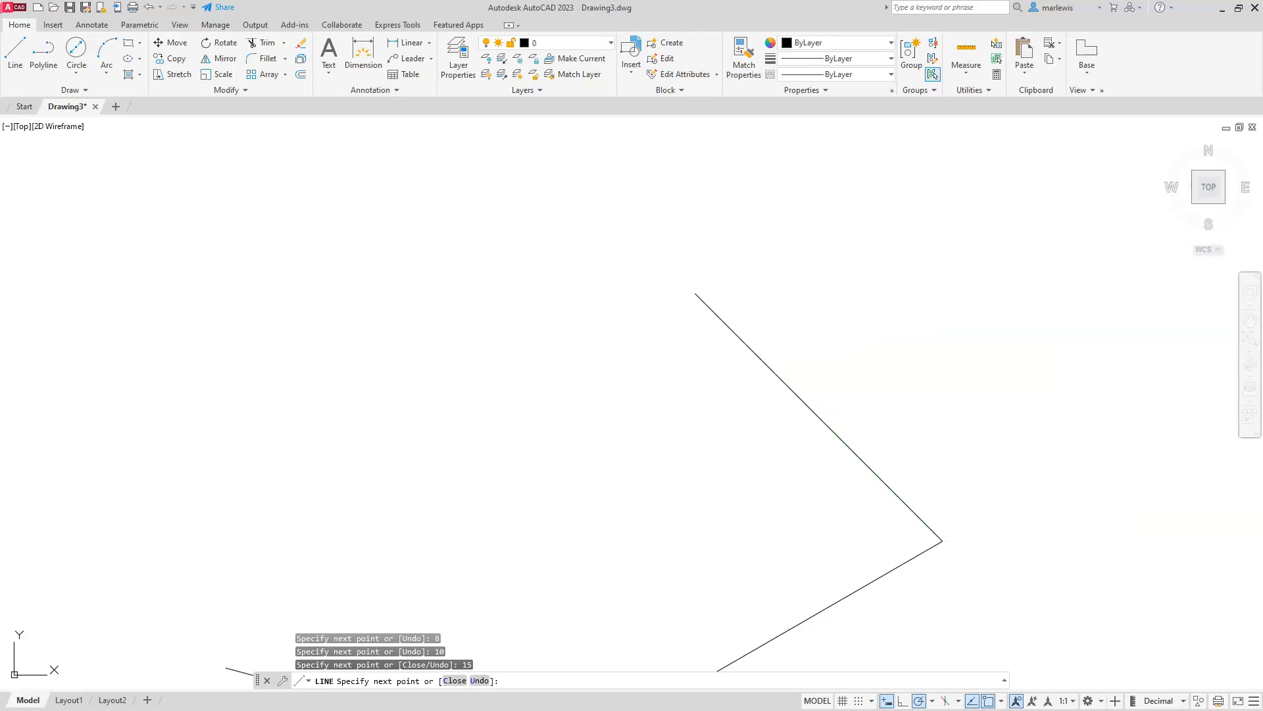
Step: Add two more 15-unit segments to the outline, the first at 45° and the second at 135°
{"action": "scroll", "coordinate": [802, 398], "scroll_direction": "down", "scroll_amount": 4}
{"action": "middle_click_drag", "start_coordinate": [773, 359], "coordinate": [763, 536]}
{"action": "scroll", "coordinate": [764, 536], "scroll_direction": "up", "scroll_amount": 4}
{"action": "scroll", "coordinate": [758, 498], "scroll_direction": "down", "scroll_amount": 2}
{"action": "middle_click_drag", "start_coordinate": [756, 489], "coordinate": [752, 548]}
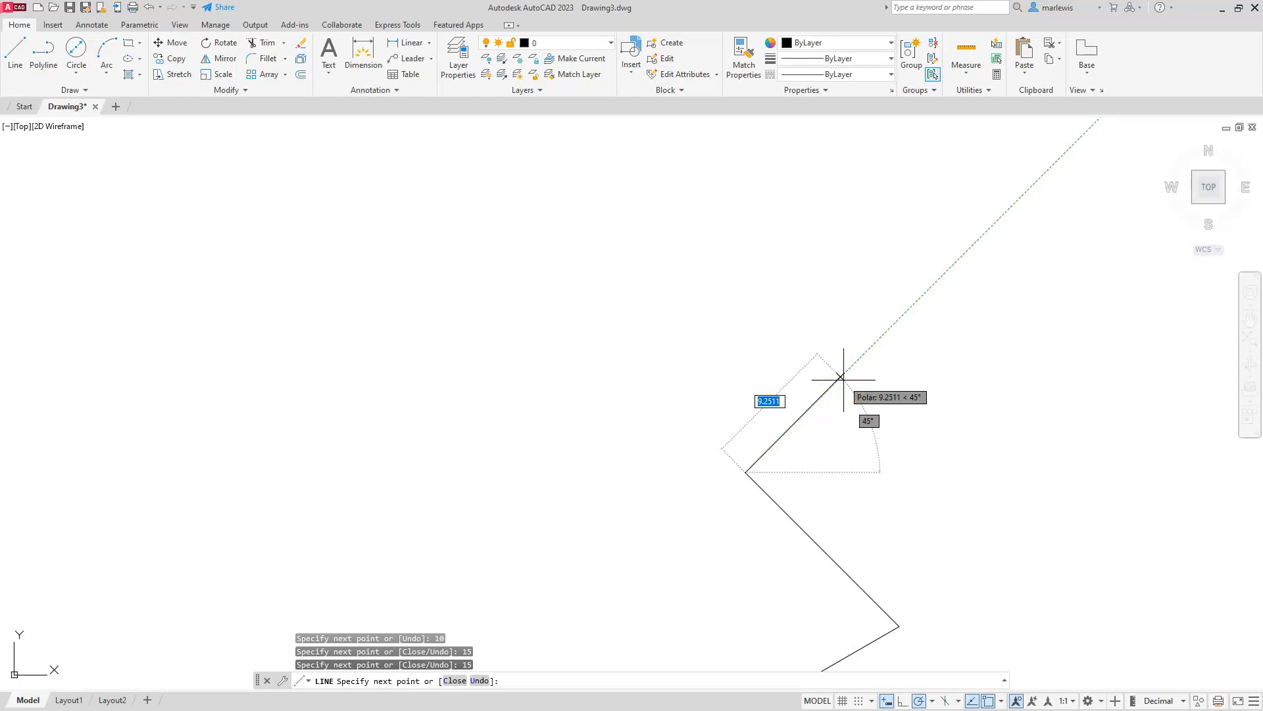
{"action": "type", "text": "1"}
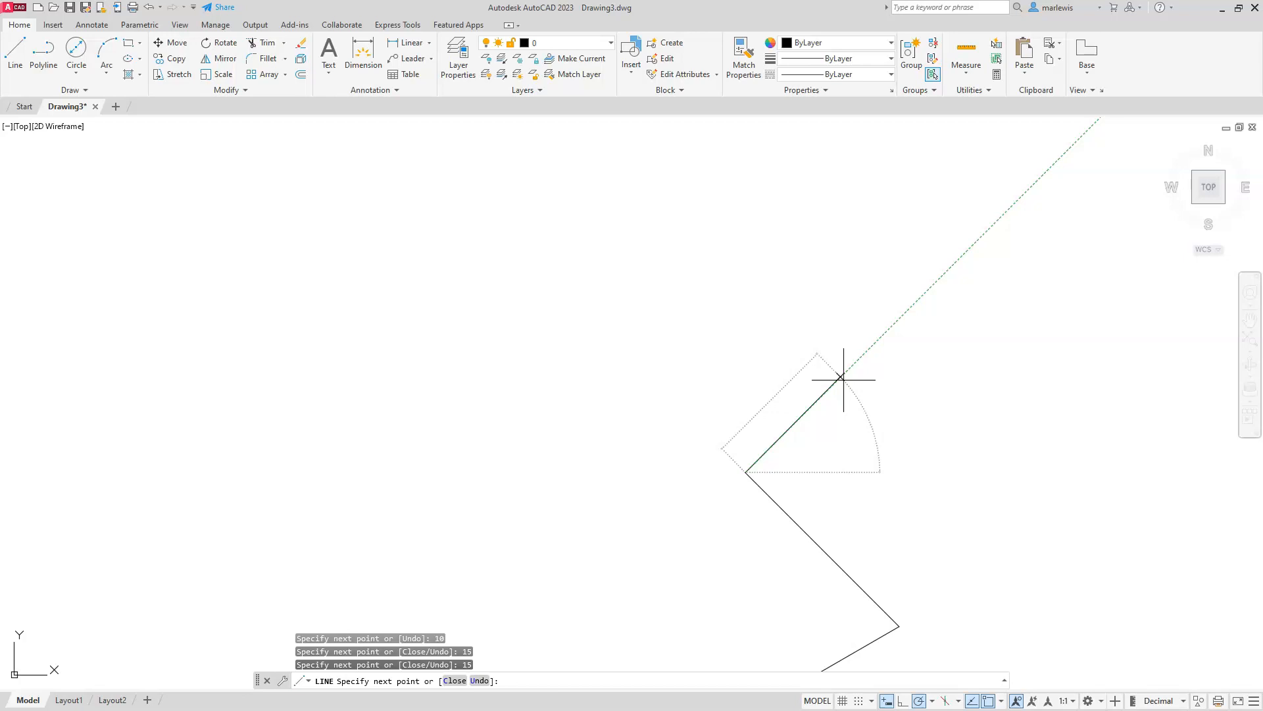
{"action": "key", "text": "Return"}
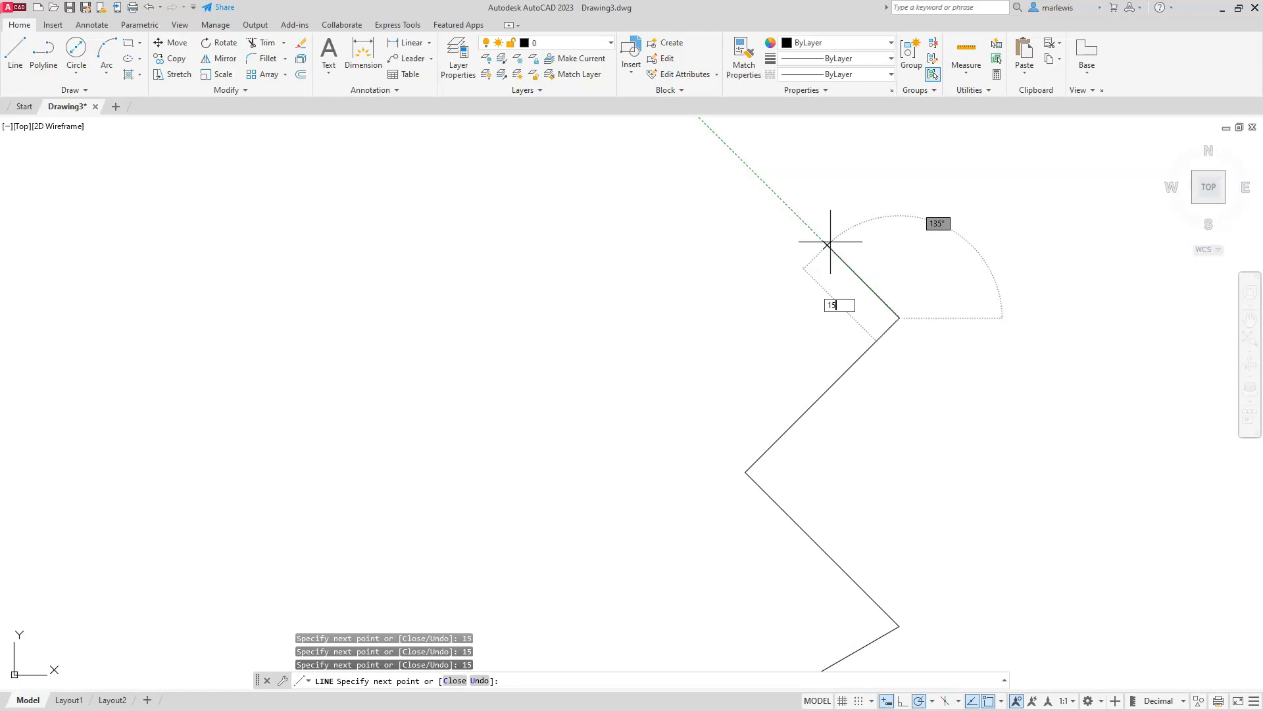
{"action": "key", "text": "Return"}
Step: Extend the outline from its peak with a 20-unit segment at 210°, followed by a 15-unit horizontal segment at 180°
{"action": "middle_click_drag", "start_coordinate": [817, 240], "coordinate": [989, 400]}
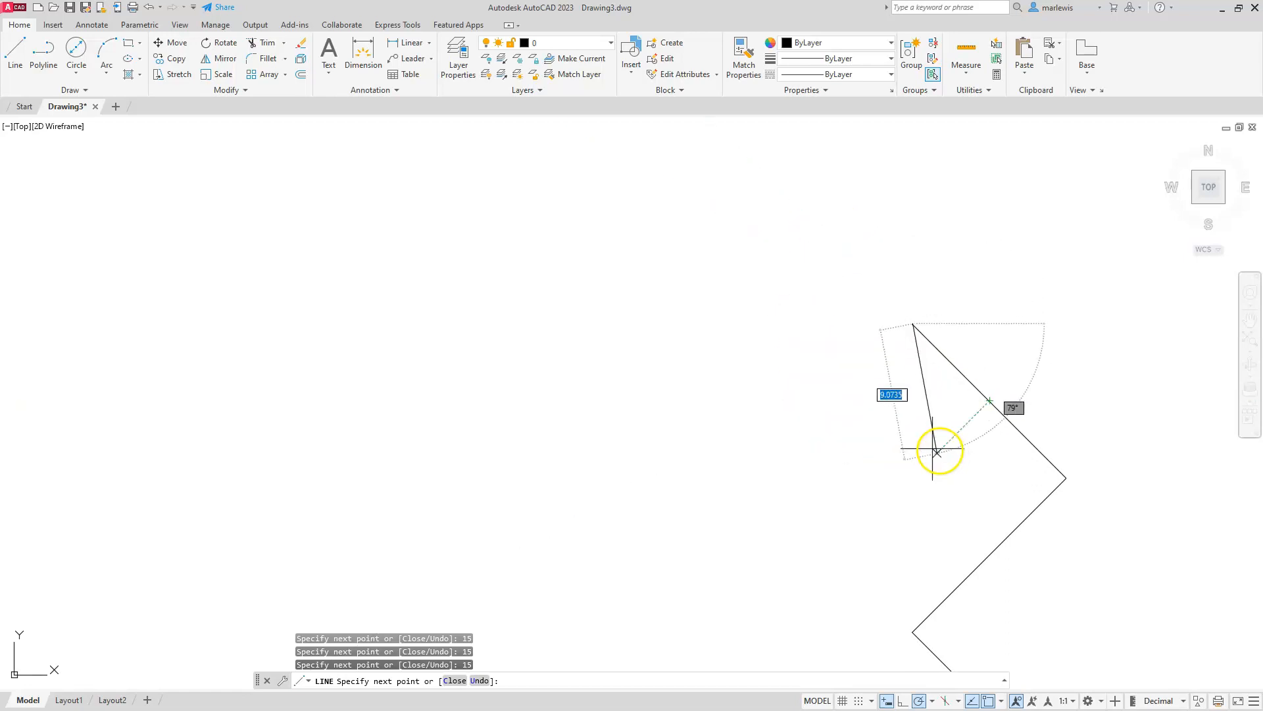
{"action": "left_click", "coordinate": [1027, 439]}
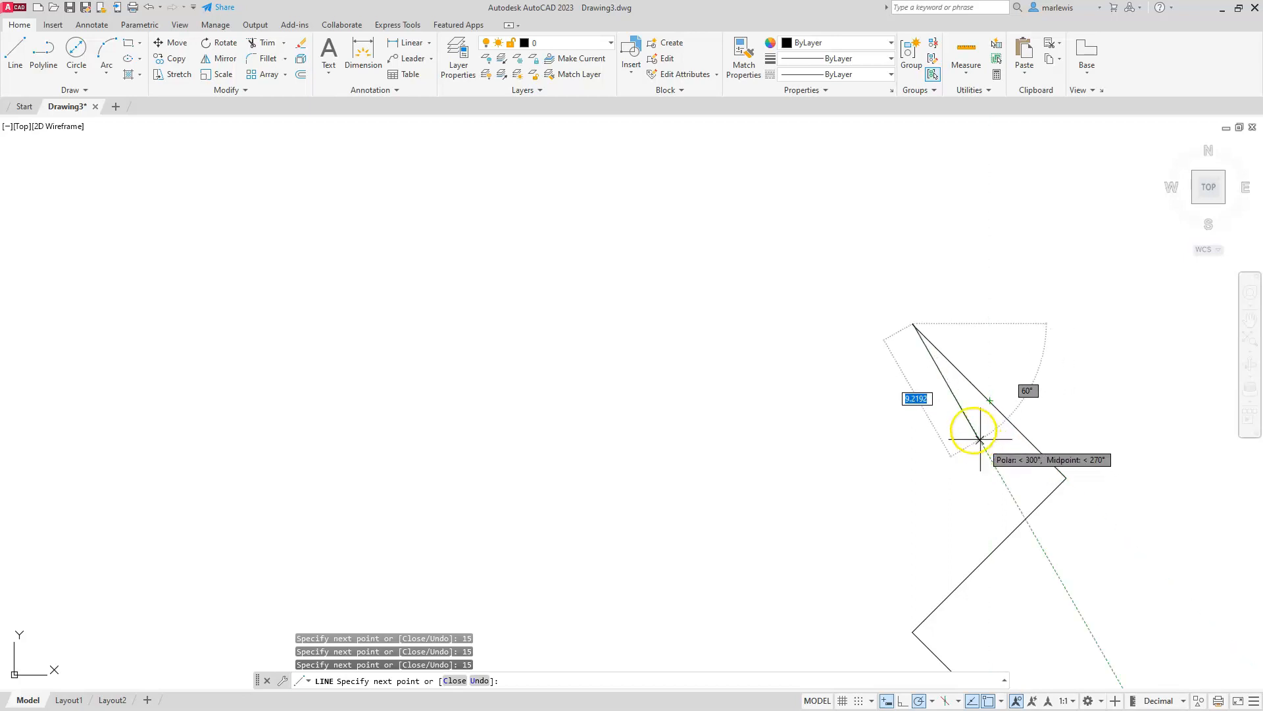
{"action": "scroll", "coordinate": [964, 405], "scroll_direction": "up", "scroll_amount": 2}
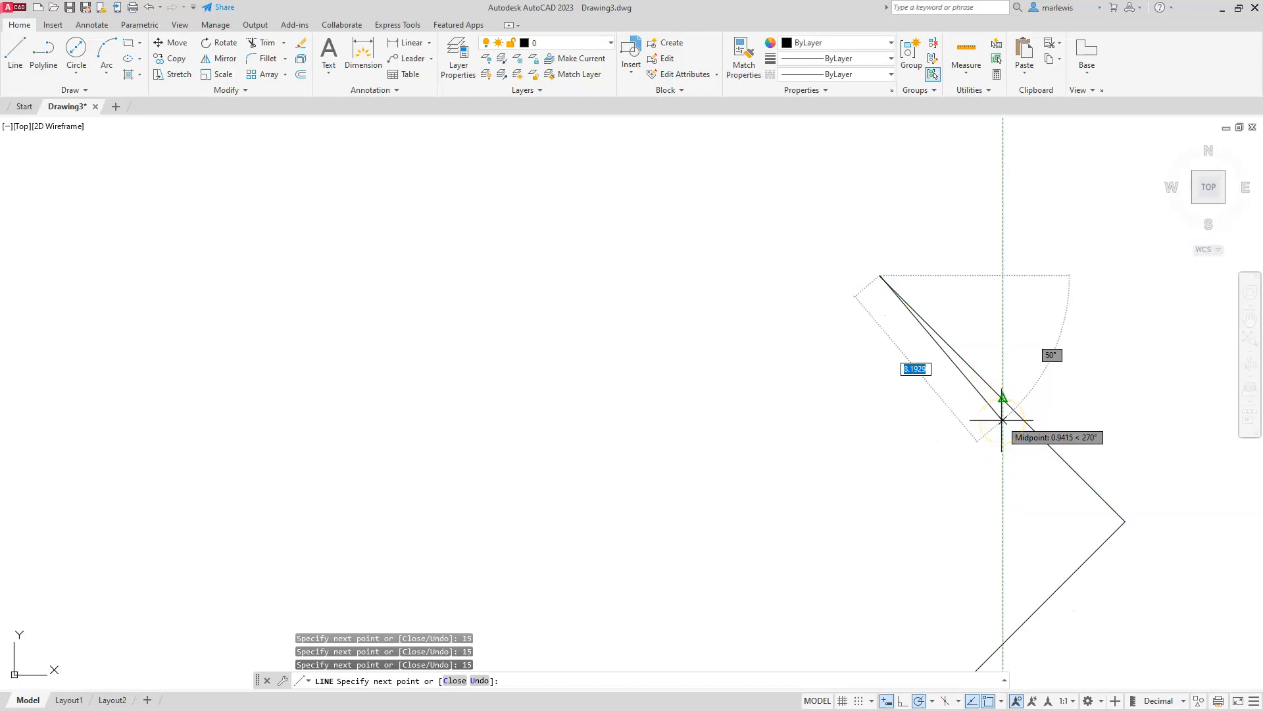
{"action": "scroll", "coordinate": [942, 429], "scroll_direction": "down", "scroll_amount": 2}
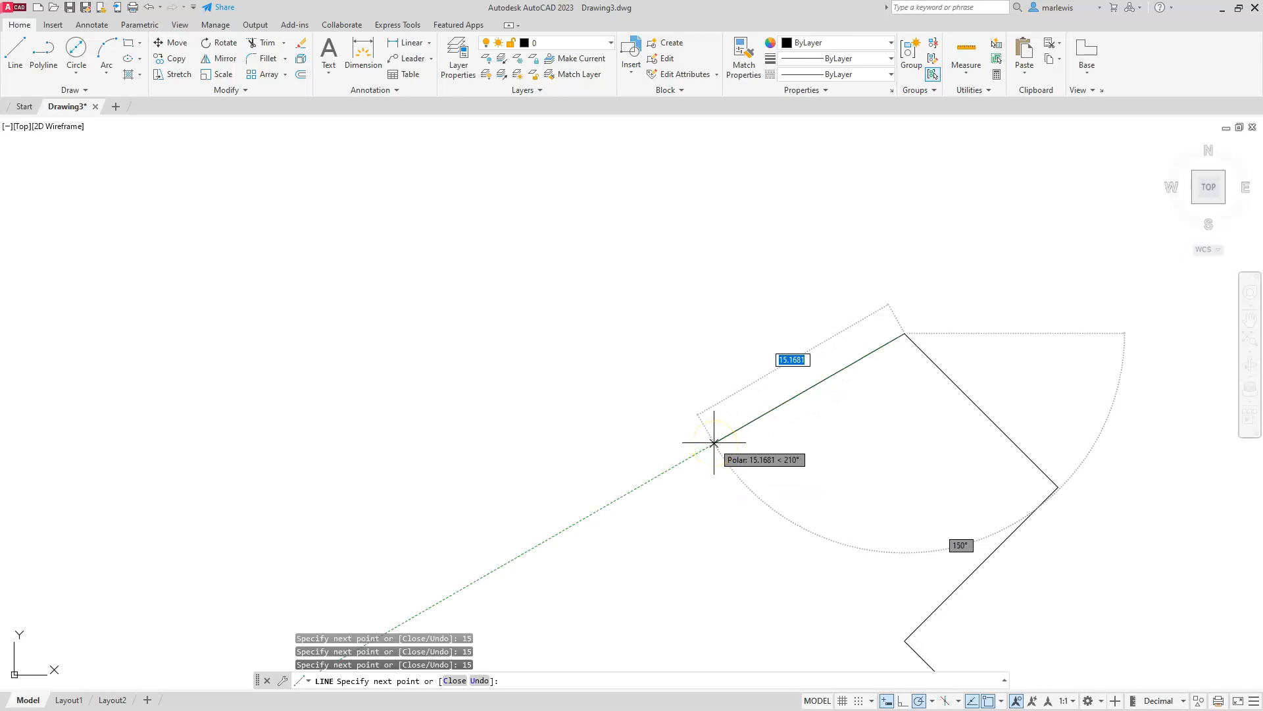
{"action": "type", "text": "20"}
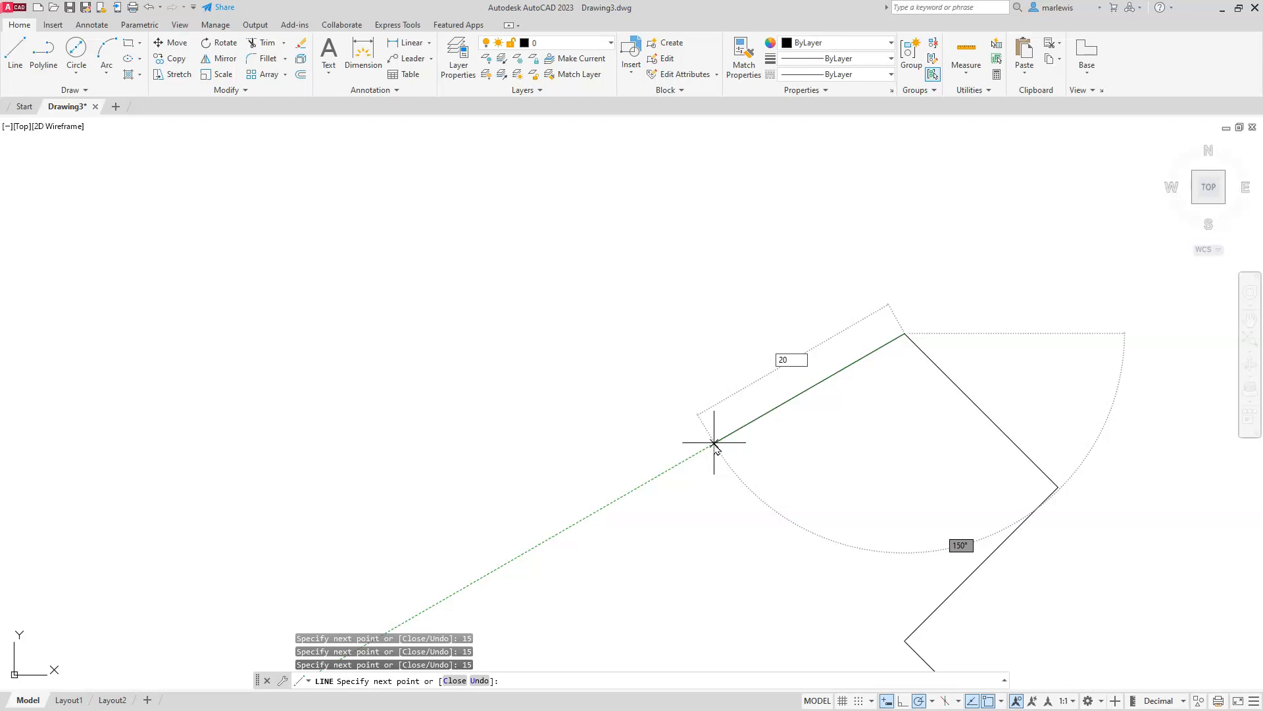
{"action": "key", "text": "Return"}
{"action": "middle_click_drag", "start_coordinate": [714, 442], "coordinate": [972, 376]}
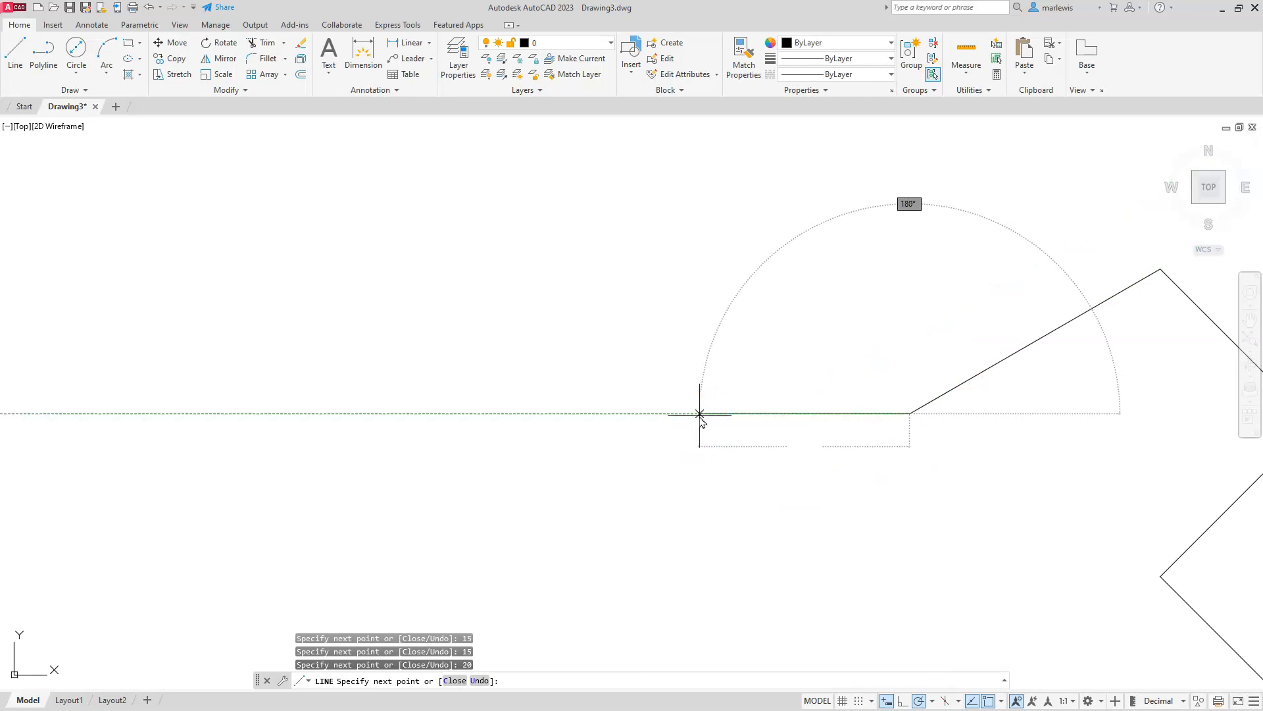
{"action": "key", "text": "Return"}
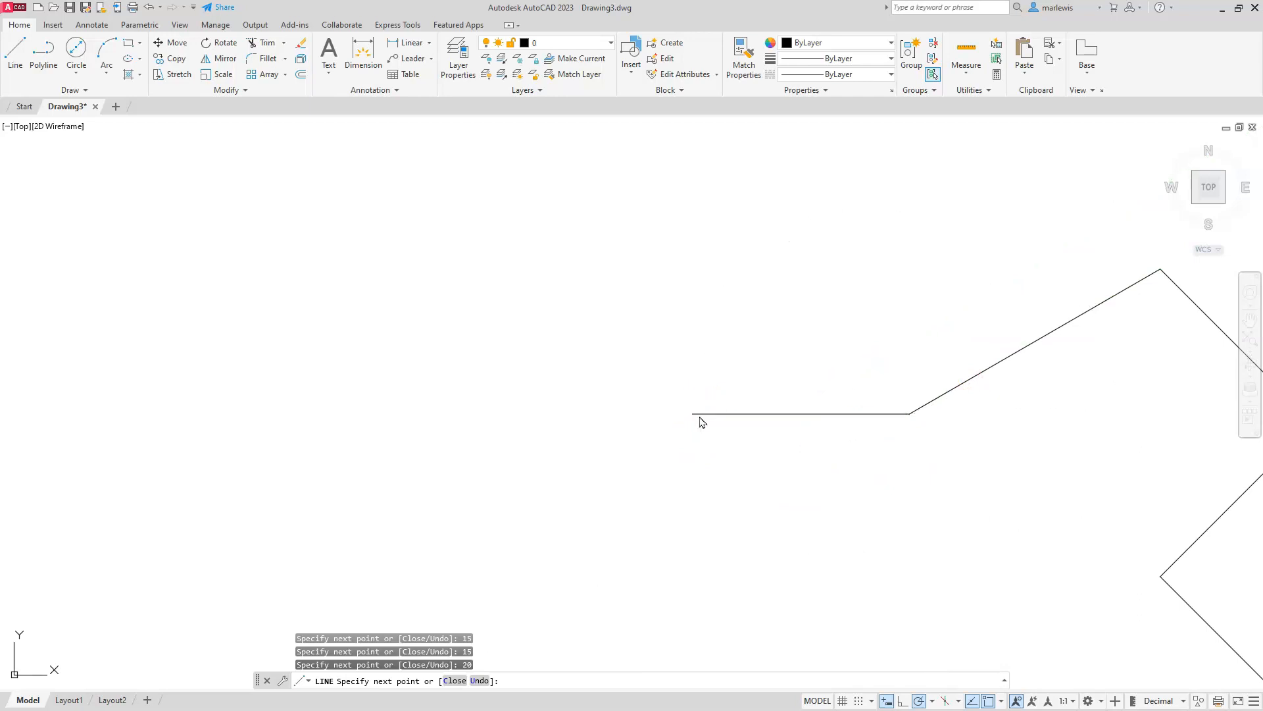
Step: Form the outline's left corner with a 15-unit segment at 225° and a 15-unit segment at 315°
{"action": "middle_click_drag", "start_coordinate": [699, 415], "coordinate": [732, 297]}
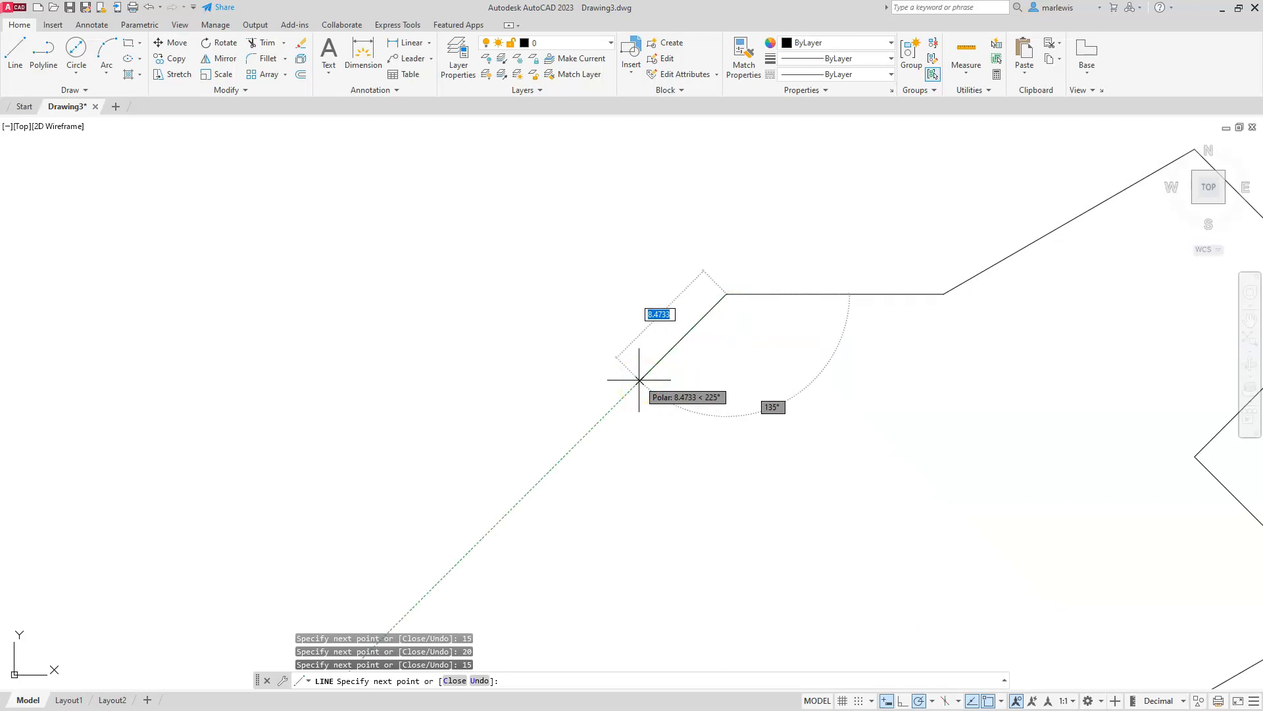
{"action": "type", "text": "15"}
{"action": "key", "text": "Return"}
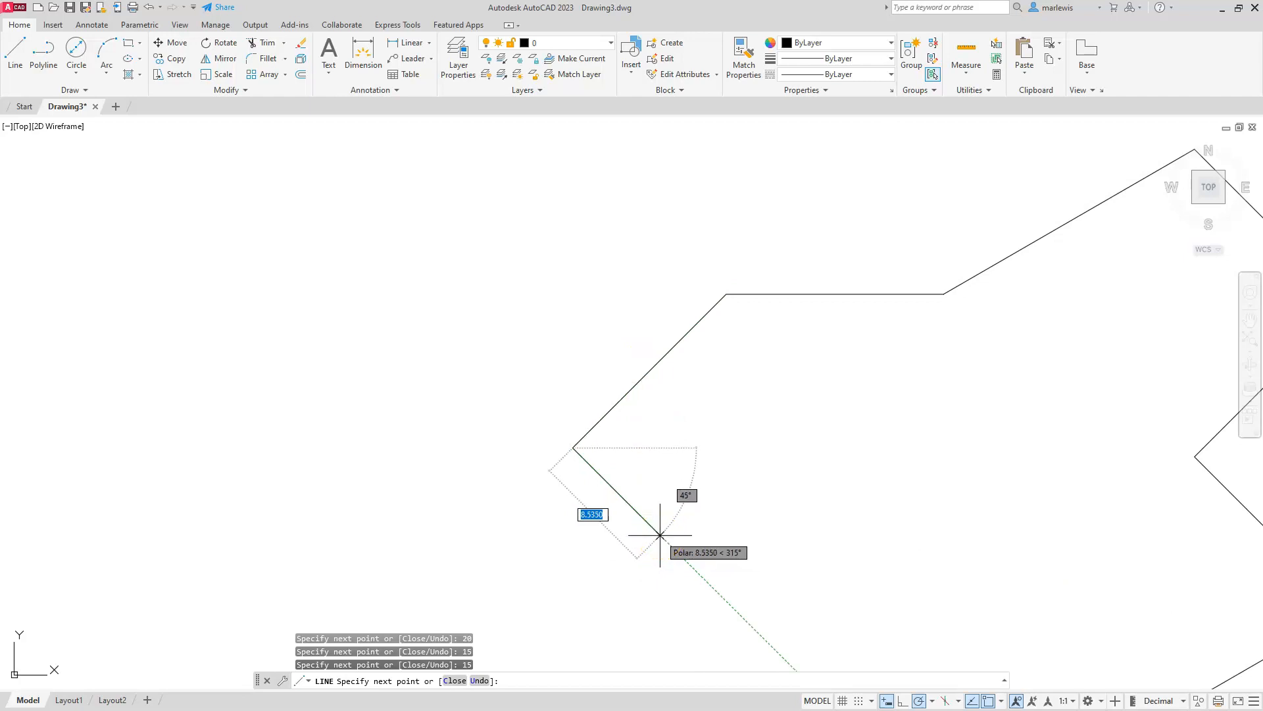
{"action": "type", "text": "15"}
{"action": "key", "text": "Return"}
Step: Switch from polar tracking to Ortho mode and draw a vertical segment down to the level of the outline's starting endpoint
{"action": "middle_click_drag", "start_coordinate": [654, 512], "coordinate": [638, 308]}
{"action": "scroll", "coordinate": [665, 393], "scroll_direction": "up", "scroll_amount": 3}
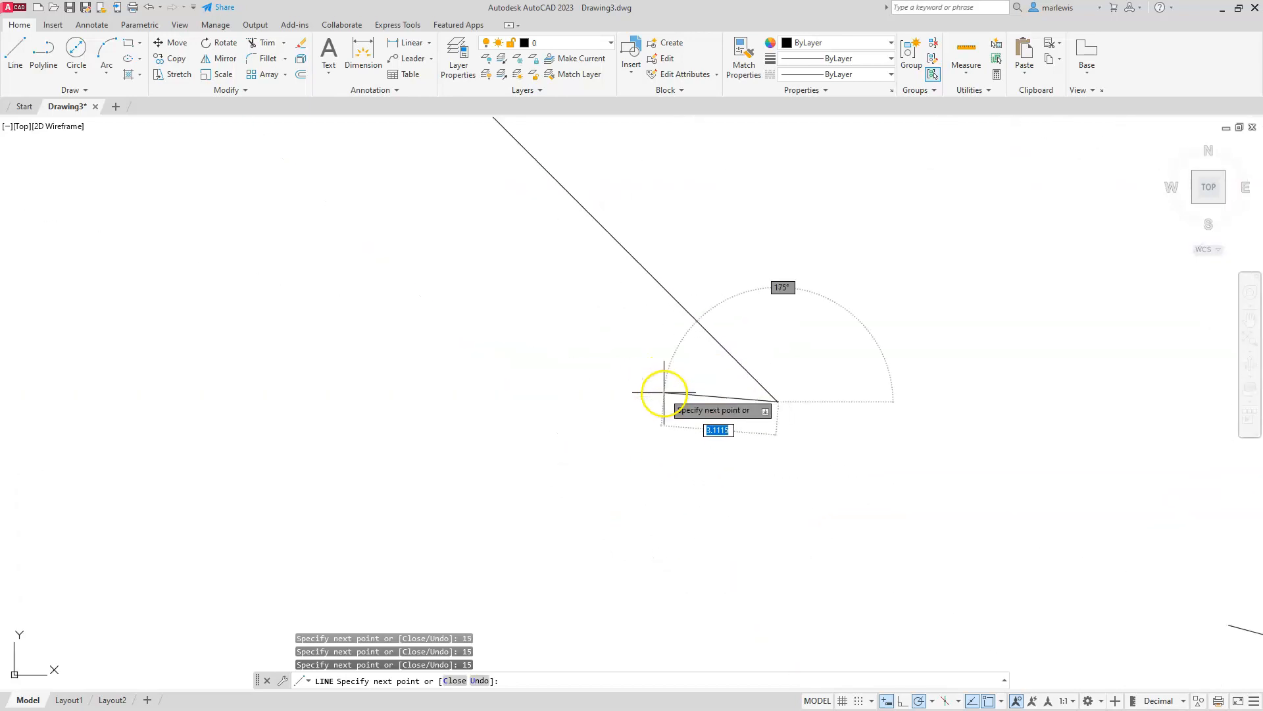
{"action": "scroll", "coordinate": [660, 407], "scroll_direction": "down", "scroll_amount": 2}
{"action": "middle_click_drag", "start_coordinate": [685, 419], "coordinate": [583, 392]}
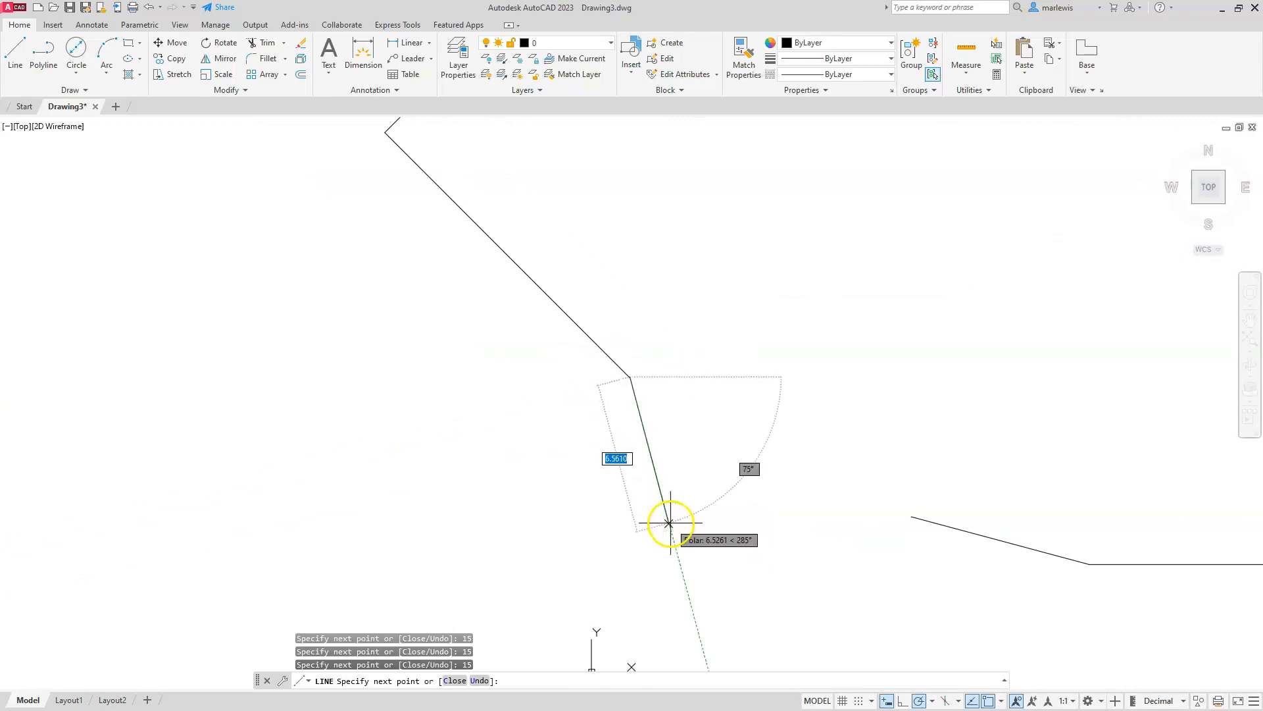
{"action": "left_click", "coordinate": [919, 701]}
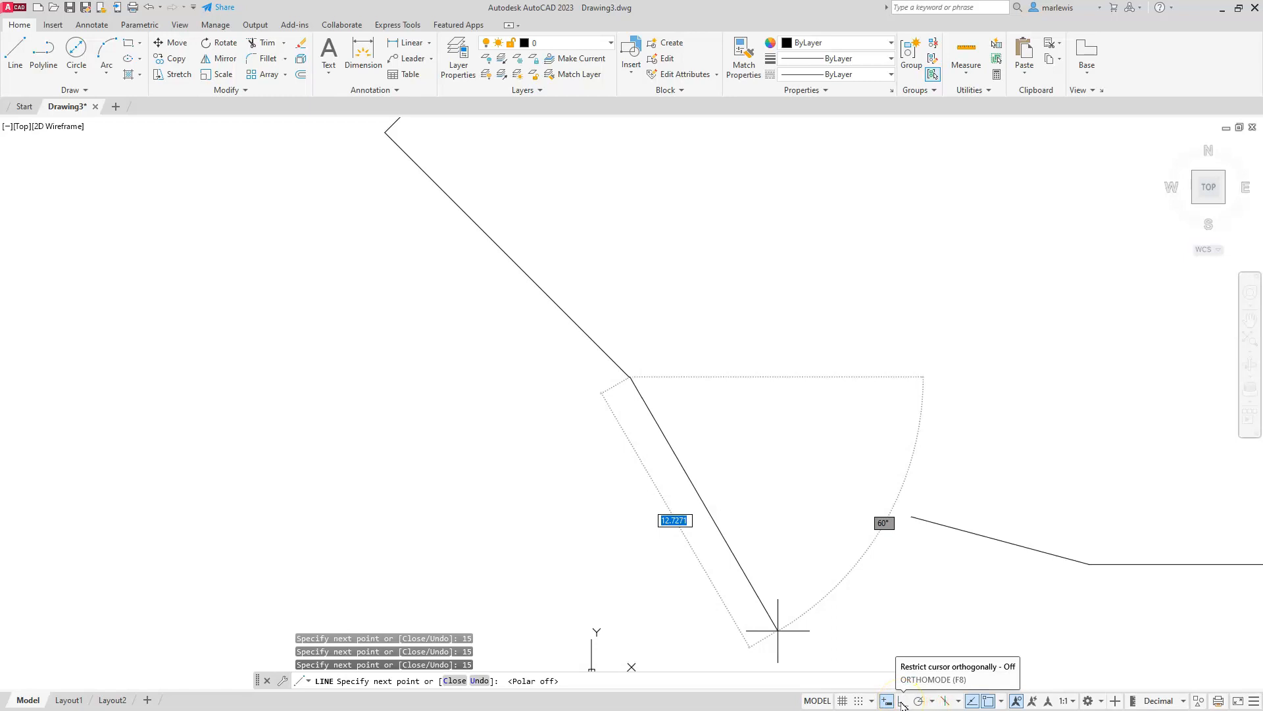
{"action": "left_click", "coordinate": [903, 701]}
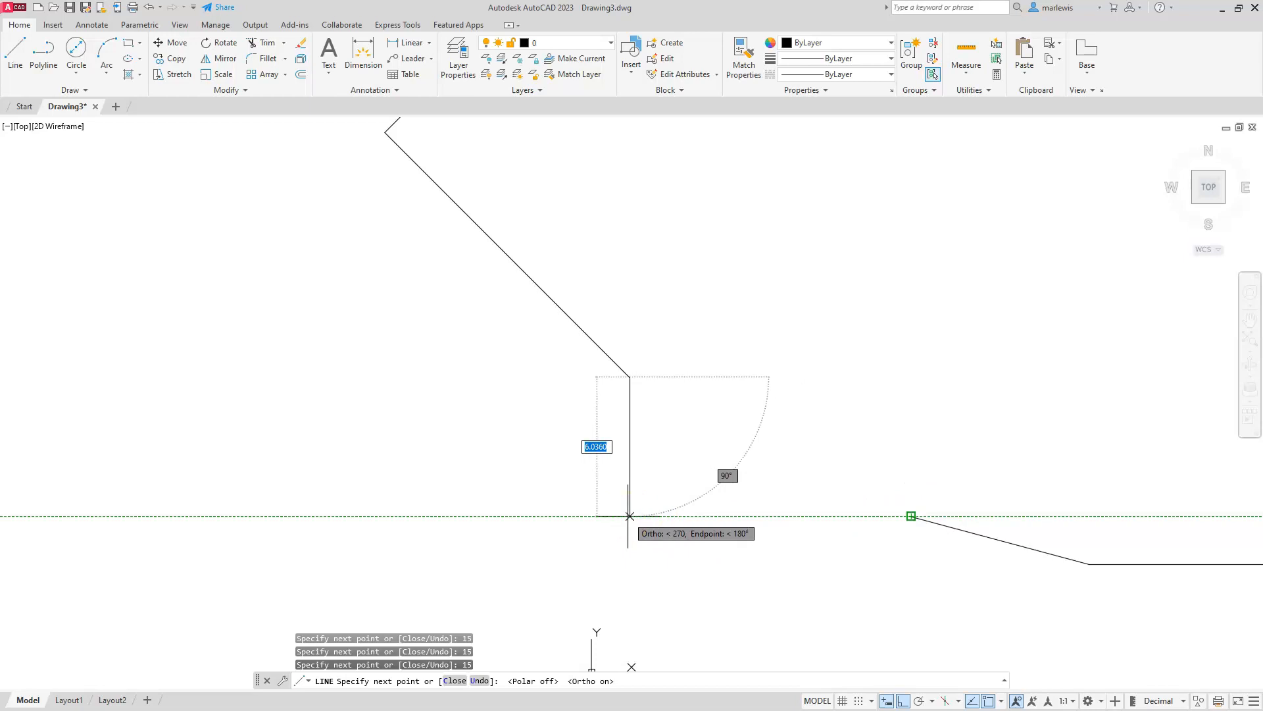
{"action": "left_click", "coordinate": [630, 516]}
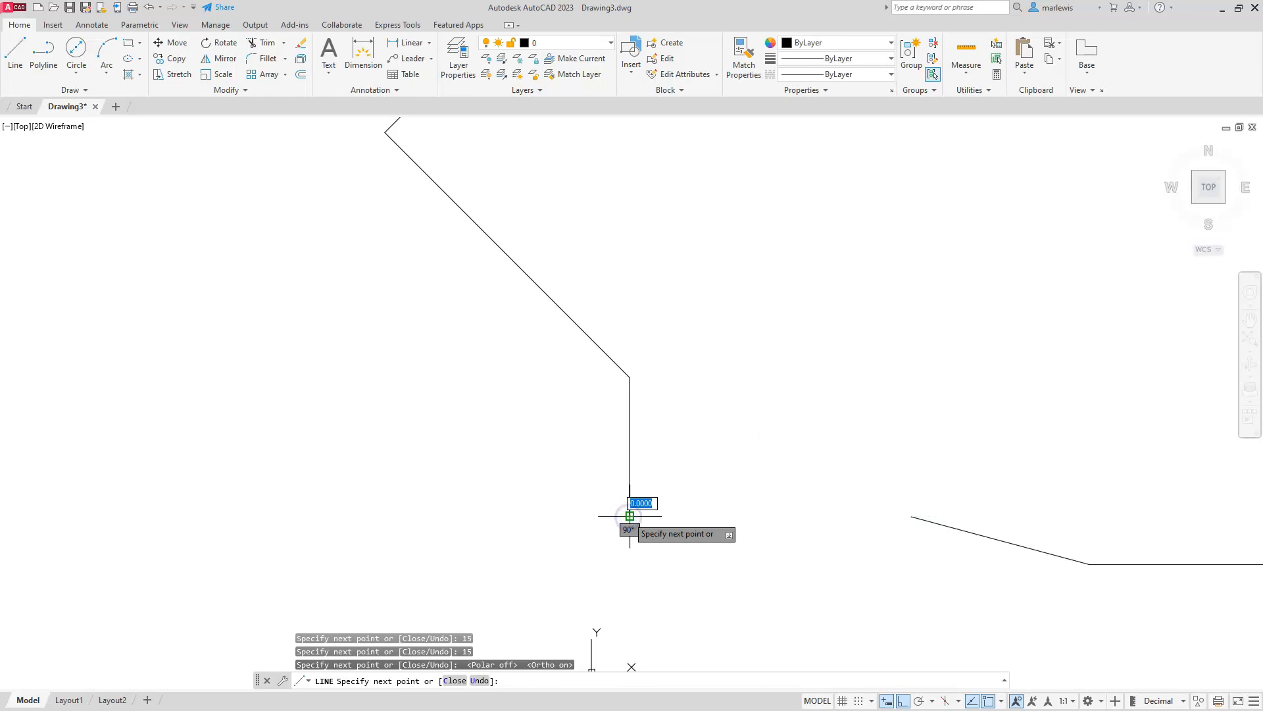
Step: Close the outline back to its starting point with the Line command's Close option and show the whole shape
{"action": "type", "text": "c"}
{"action": "key", "text": "Return"}
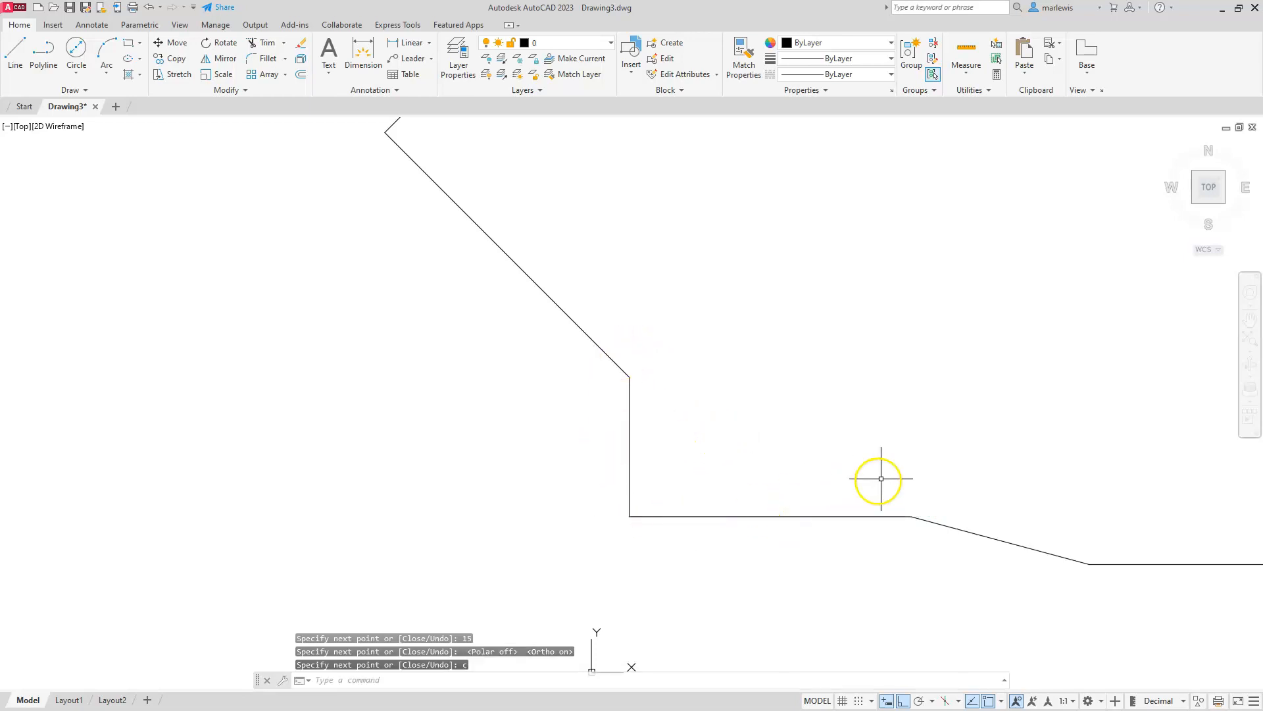
{"action": "scroll", "coordinate": [663, 465], "scroll_direction": "down", "scroll_amount": 5}
{"action": "mouse_move", "coordinate": [785, 341]}
{"action": "middle_mouse_down"}
{"action": "mouse_move", "coordinate": [781, 305]}
{"action": "mouse_move", "coordinate": [748, 364]}
{"action": "middle_mouse_up"}
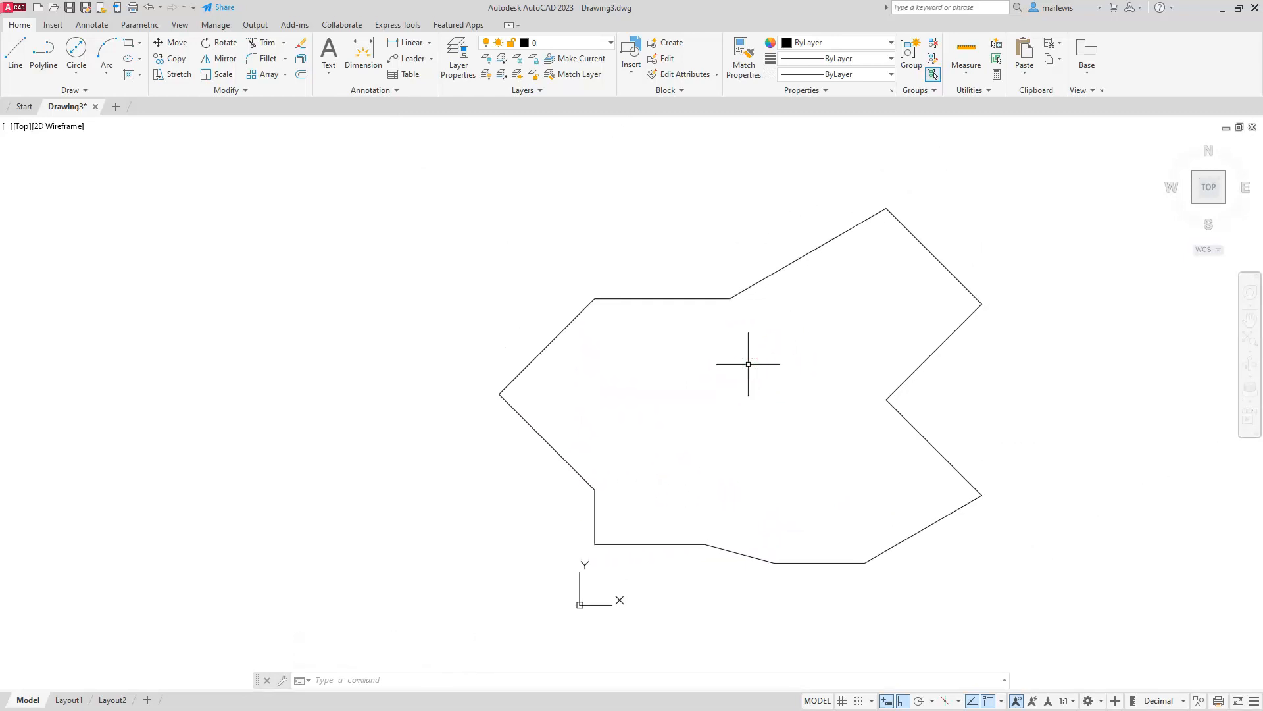